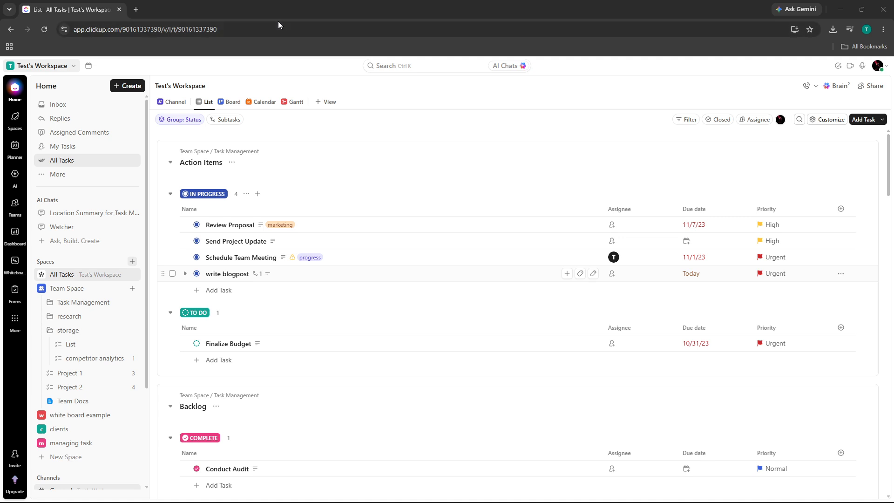
pyautogui.click(268, 33)
pyautogui.click(726, 82)
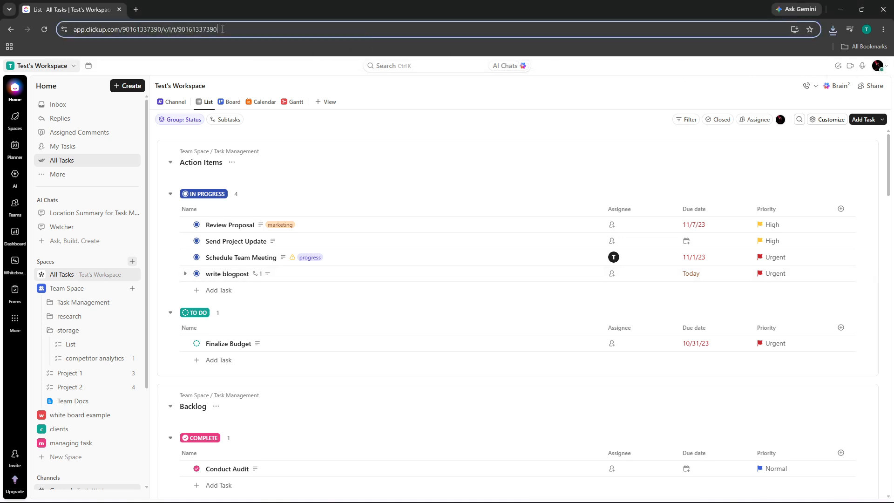
pyautogui.click(207, 33)
pyautogui.click(446, 86)
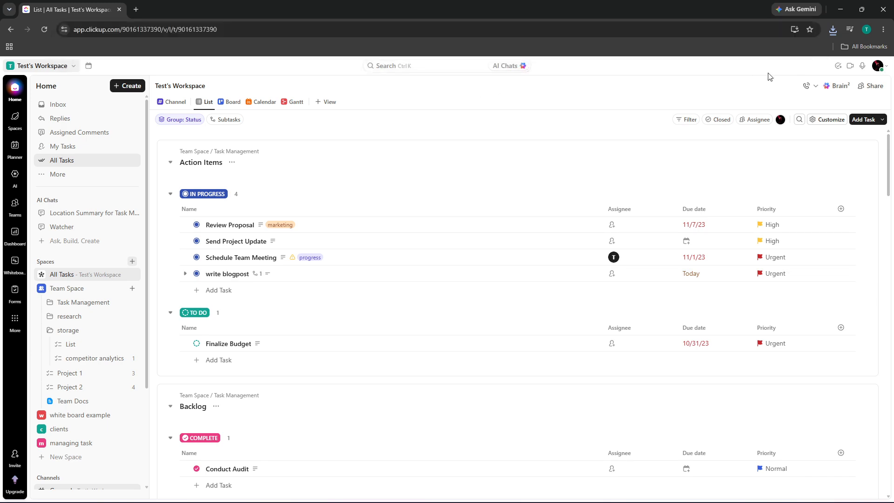
pyautogui.click(877, 66)
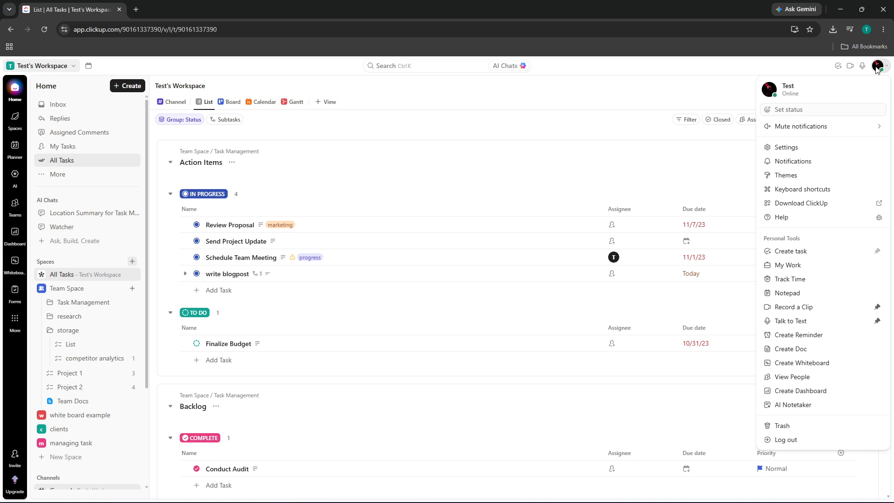
pyautogui.click(444, 130)
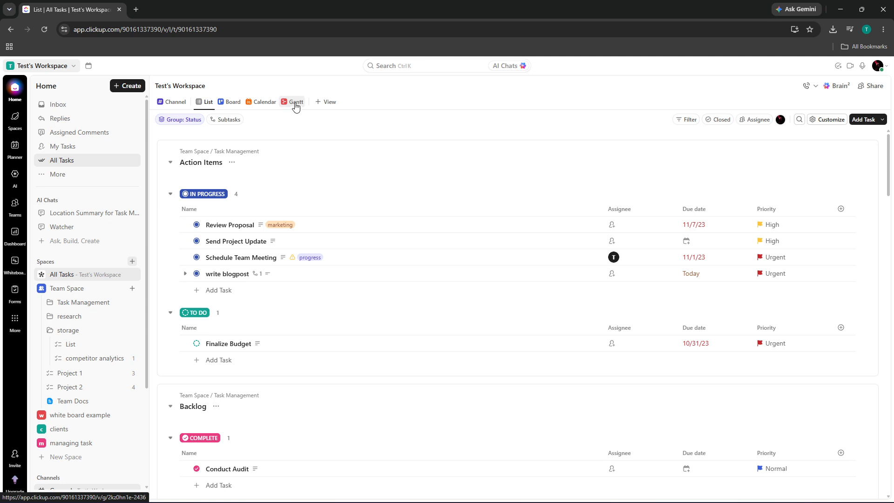
# - Check the view types that can be added, and switch the All Tasks page to the existing Gantt view
pyautogui.click(327, 103)
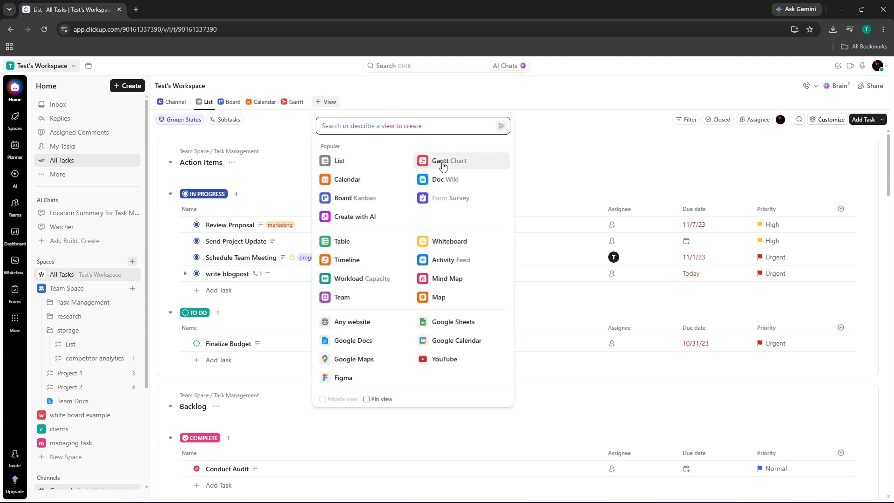
pyautogui.click(287, 155)
pyautogui.click(290, 104)
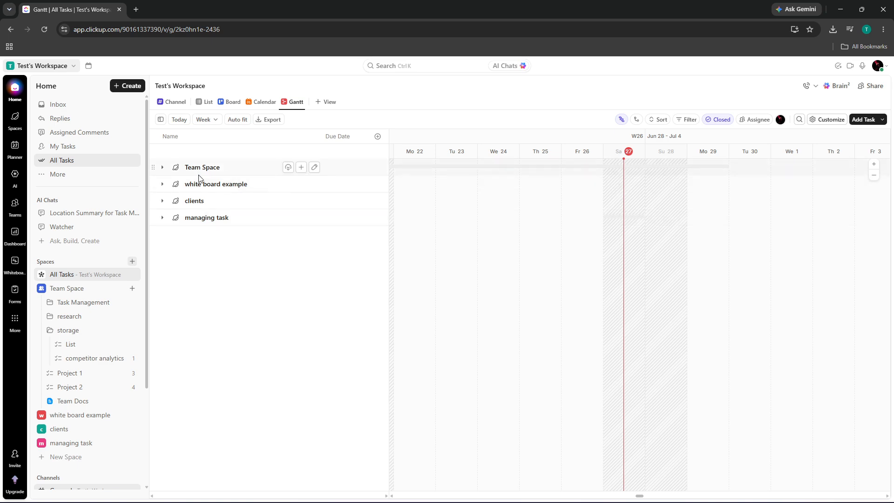
# - Auto-fit the Gantt timeline and expand Team Space down to the Backlog and Ideas lists in the Task Management folder
pyautogui.click(162, 168)
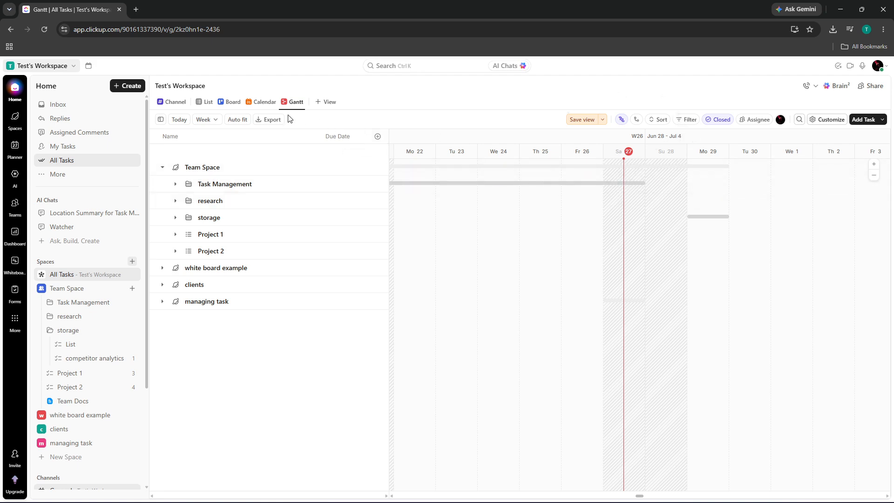
pyautogui.click(238, 120)
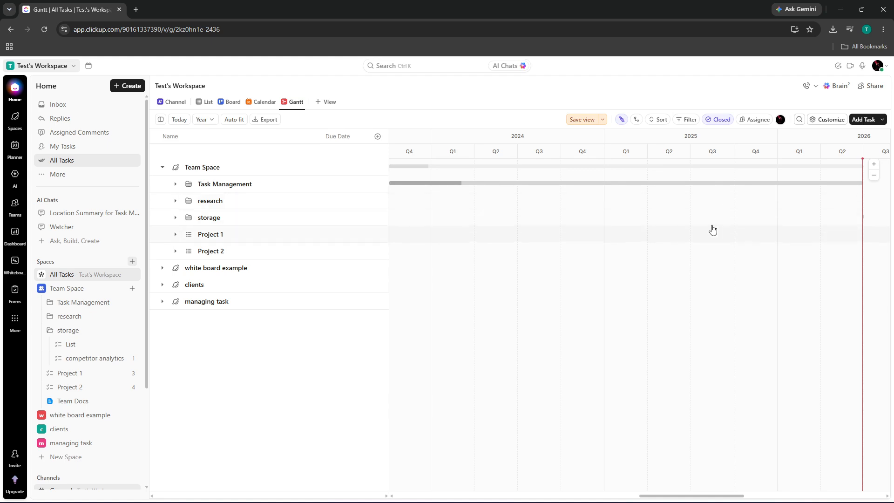
pyautogui.click(176, 184)
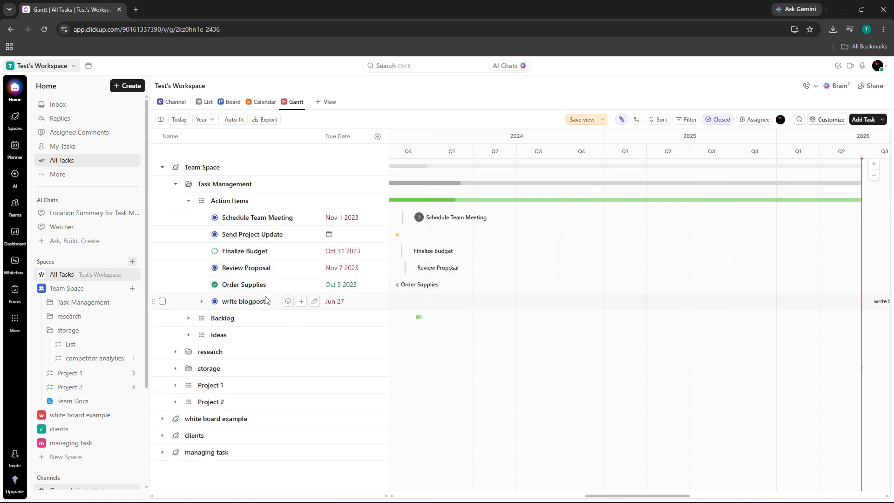
pyautogui.click(188, 318)
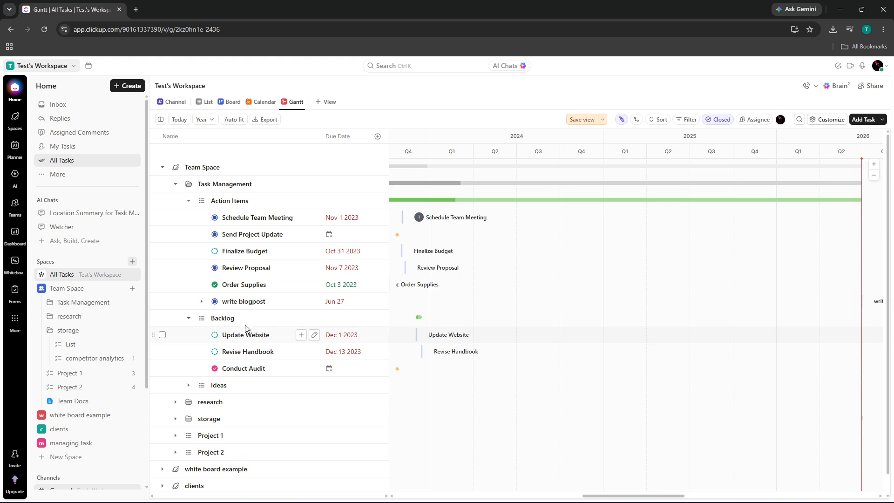
pyautogui.scroll(-1, 270, 226)
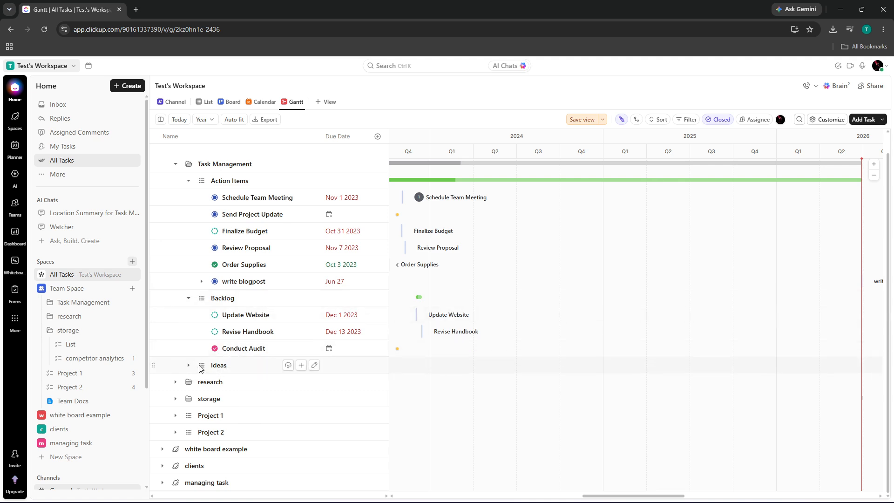
pyautogui.click(188, 365)
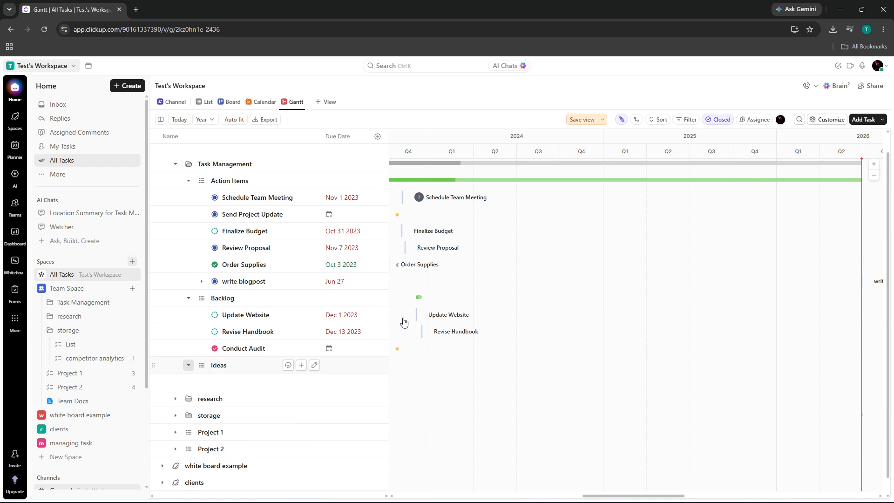
pyautogui.scroll(-2, 442, 223)
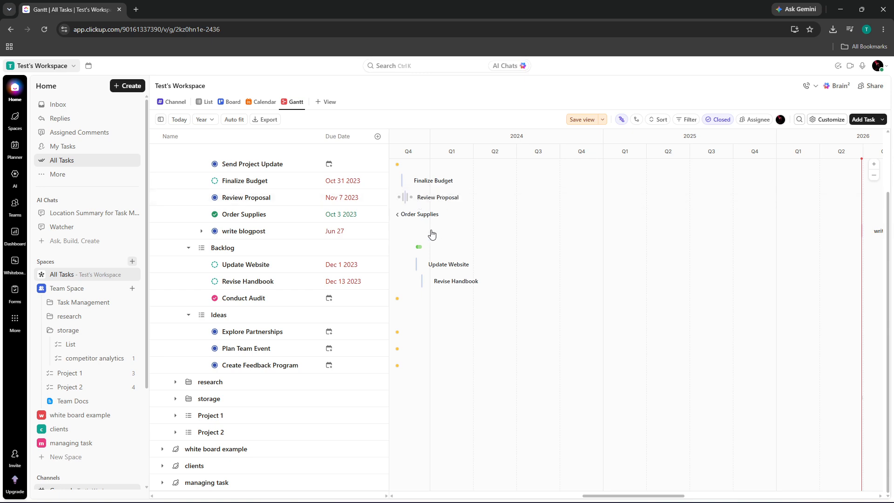
# - Extend the Review Proposal bar on the Gantt timeline to a due date of Jan 16, 2024
pyautogui.scroll(3, 432, 234)
pyautogui.click(410, 267)
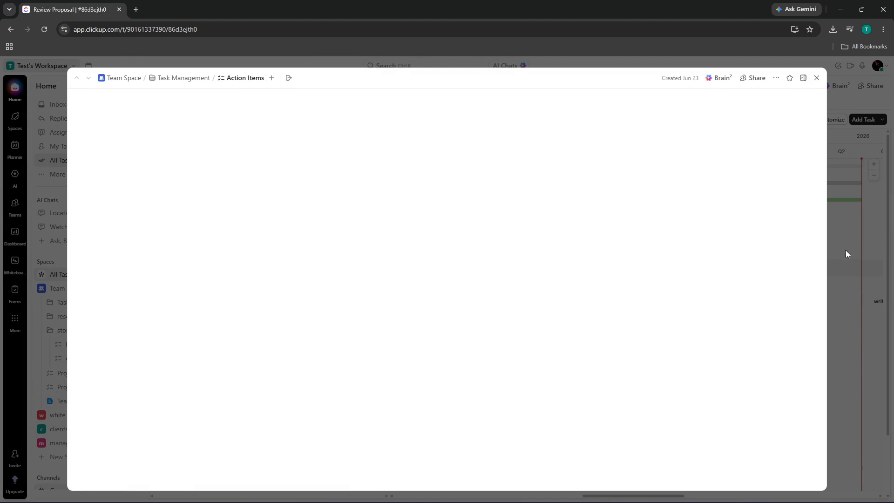
pyautogui.press('Escape')
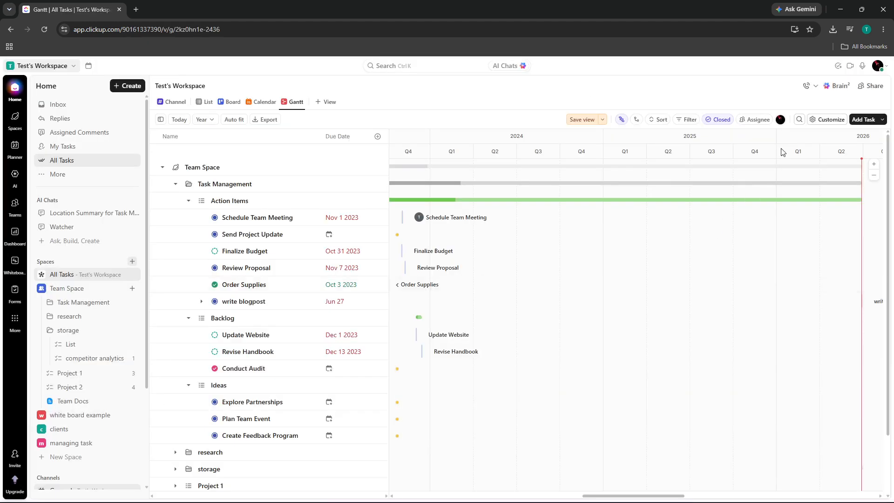
pyautogui.moveTo(408, 266)
pyautogui.moveTo(408, 266); pyautogui.dragTo(436, 267)
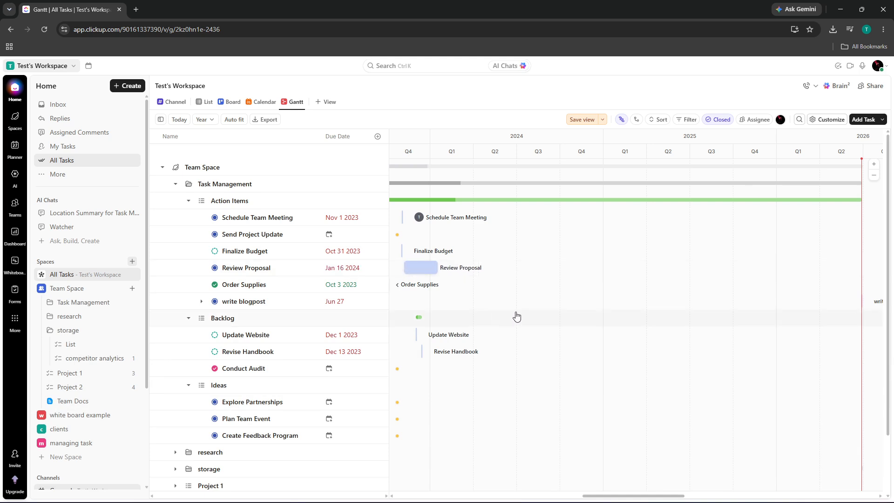
pyautogui.scroll(-3, 461, 368)
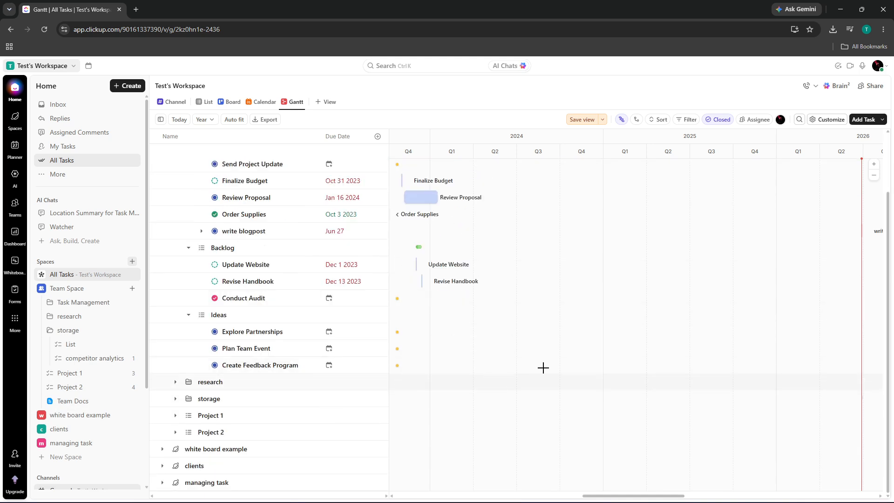
pyautogui.scroll(3, 543, 367)
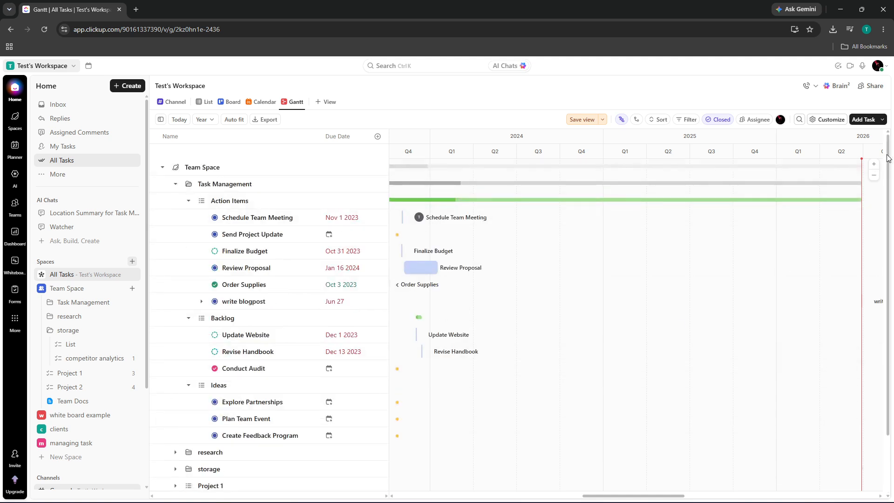
pyautogui.click(873, 165)
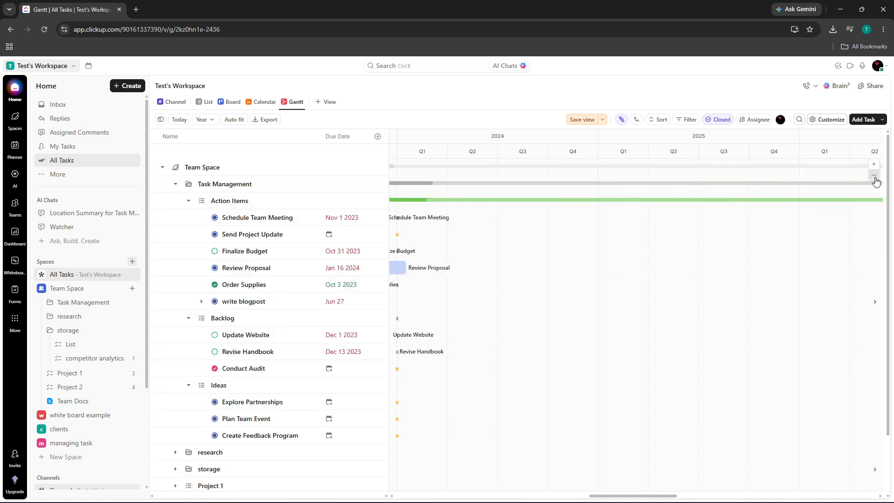
pyautogui.click(873, 176)
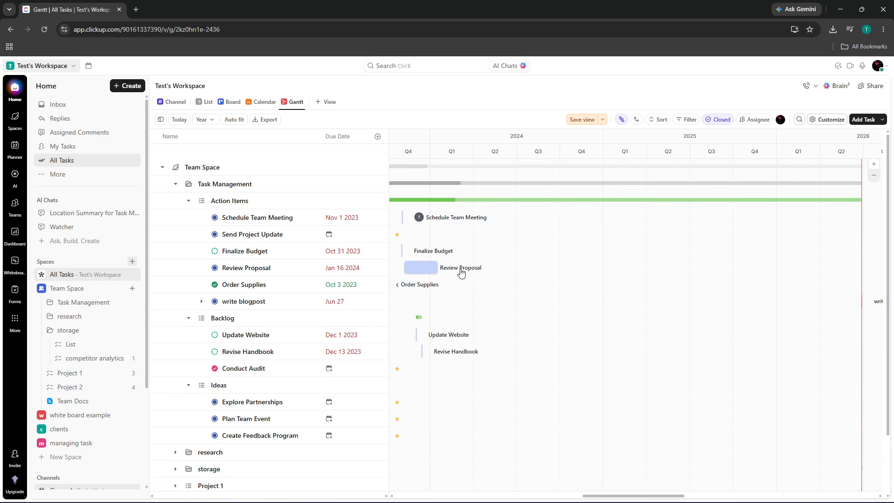
pyautogui.scroll(-3, 433, 260)
pyautogui.scroll(3, 402, 253)
# - Expand the research folder in the Gantt task list to show its list and tasks
pyautogui.scroll(-3, 404, 277)
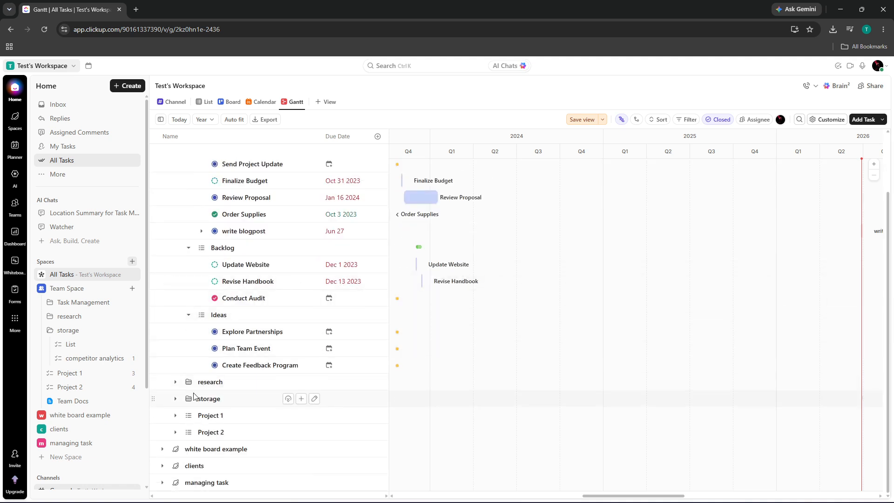
pyautogui.click(175, 382)
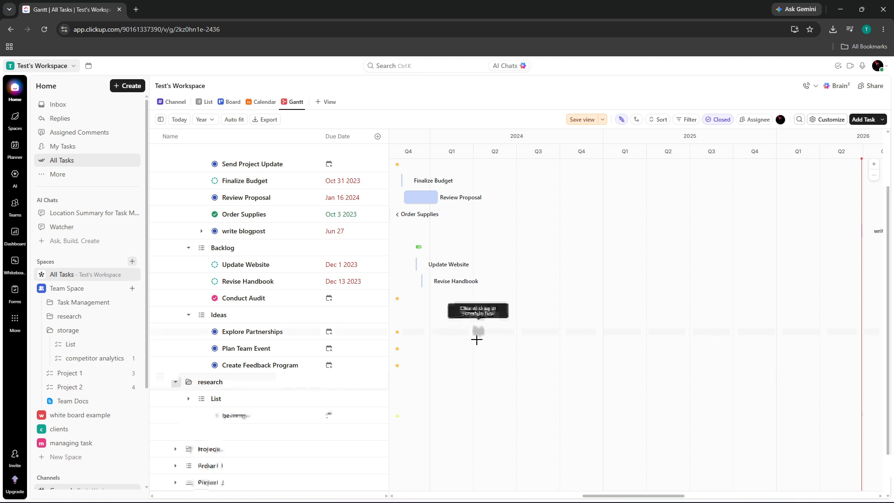
pyautogui.scroll(-1, 479, 344)
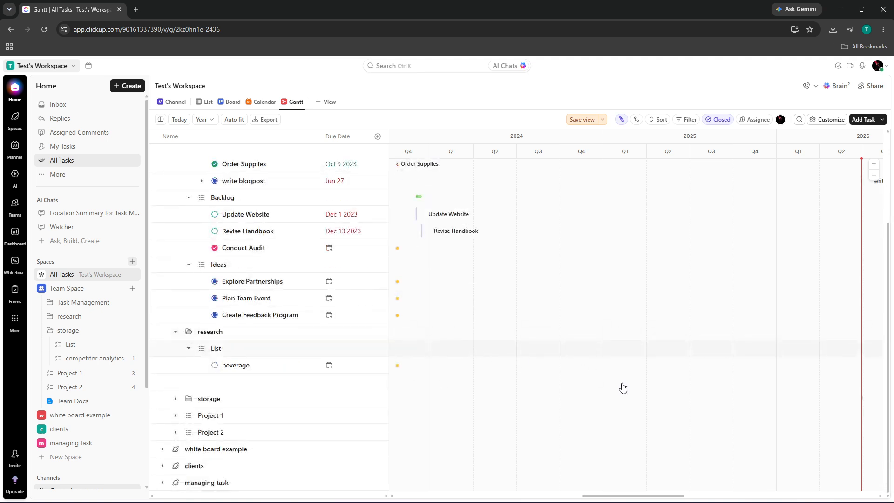
pyautogui.scroll(3, 587, 363)
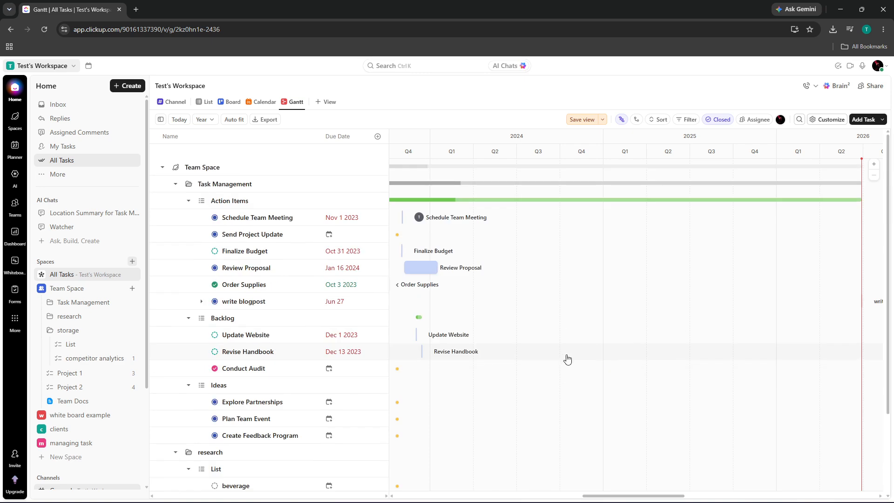
# - Filter the Gantt view to tasks whose Status is IN PROGRESS
pyautogui.click(686, 122)
pyautogui.click(442, 161)
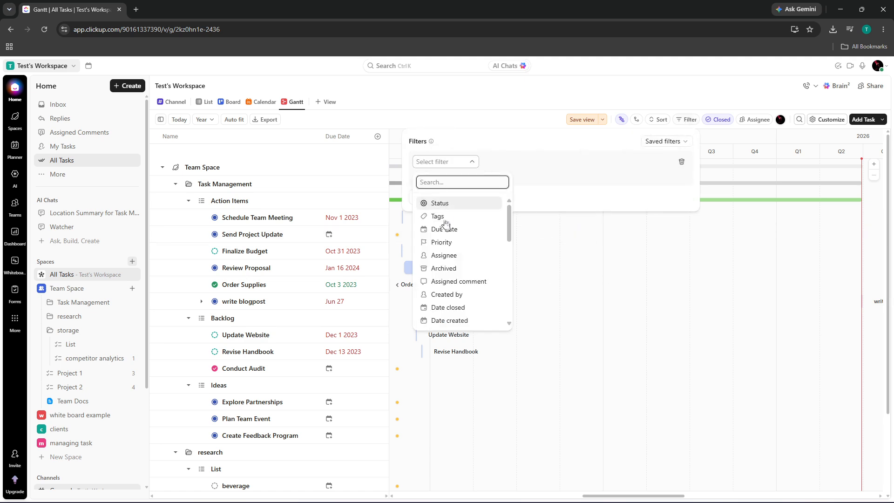
pyautogui.click(440, 205)
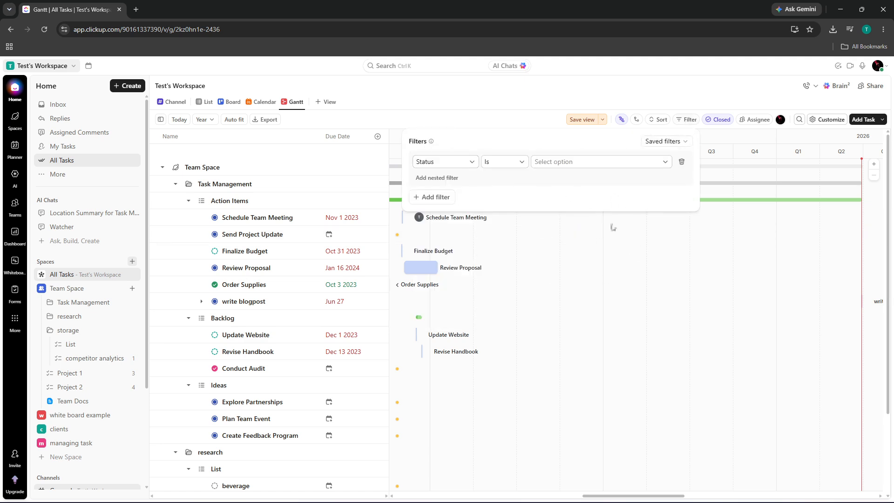
pyautogui.click(561, 162)
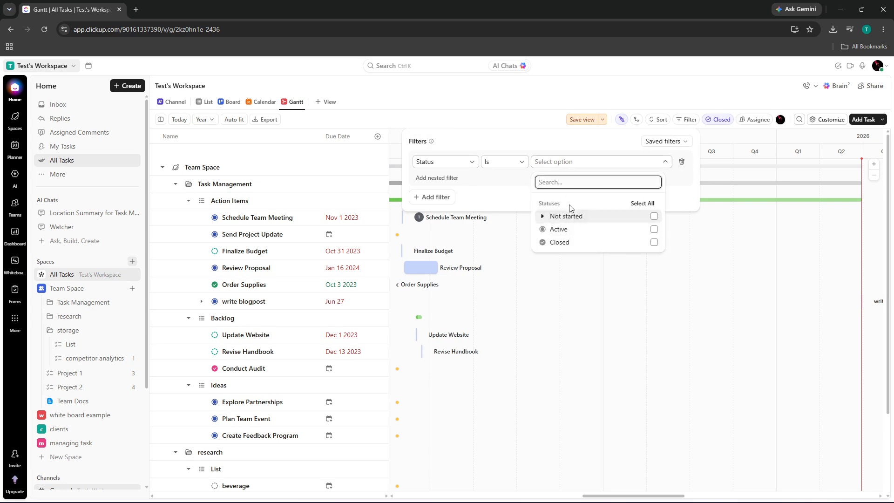
pyautogui.click(565, 229)
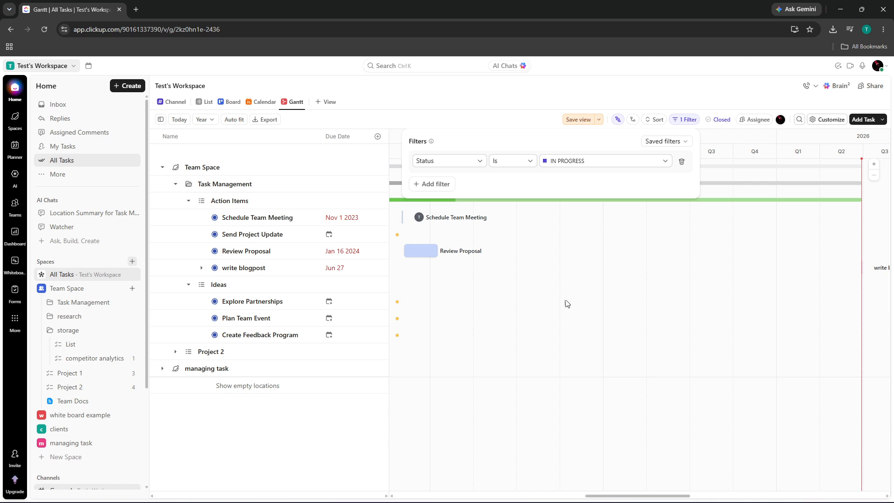
pyautogui.click(569, 283)
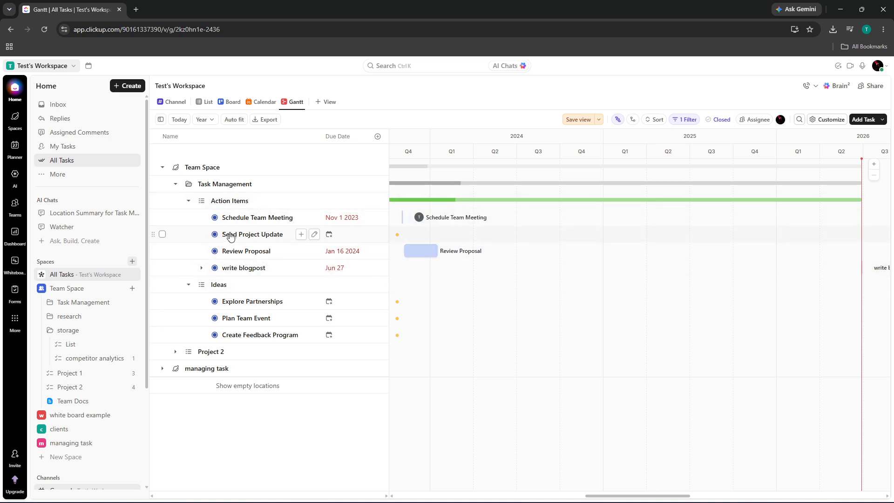
# - Try to turn on link sharing with anyone for the Gantt view, and close the sharing options
pyautogui.click(882, 119)
pyautogui.click(862, 88)
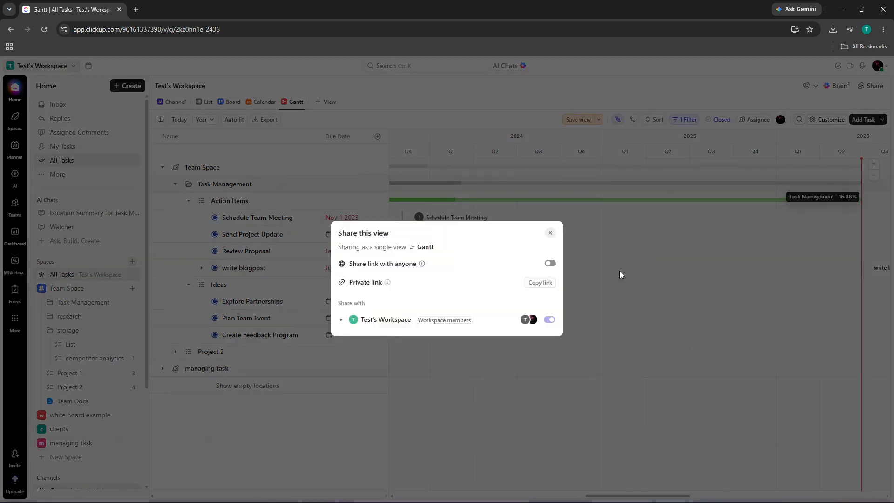
pyautogui.click(551, 264)
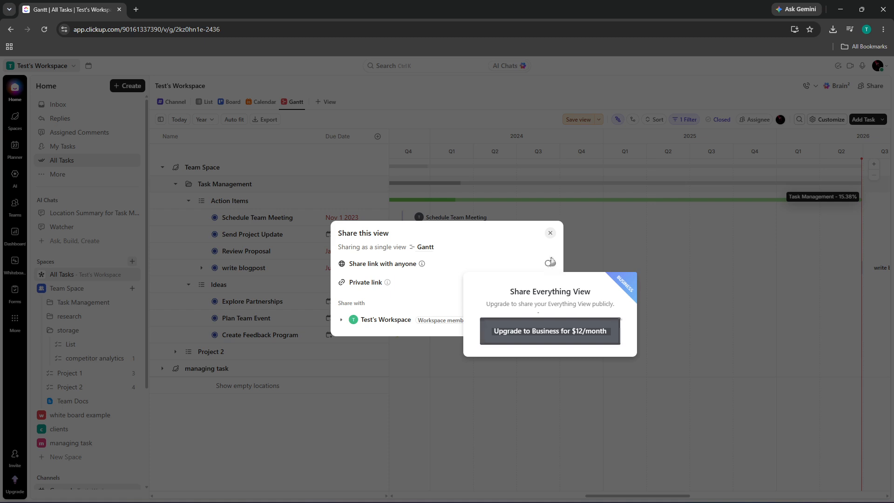
pyautogui.click(550, 232)
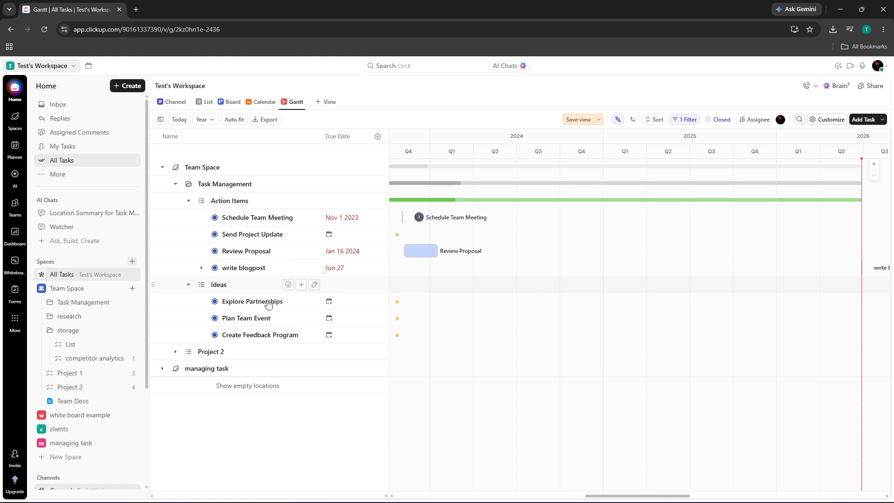
# - Open the dashboard of the Action Items list from the workspace's spaces
pyautogui.click(15, 116)
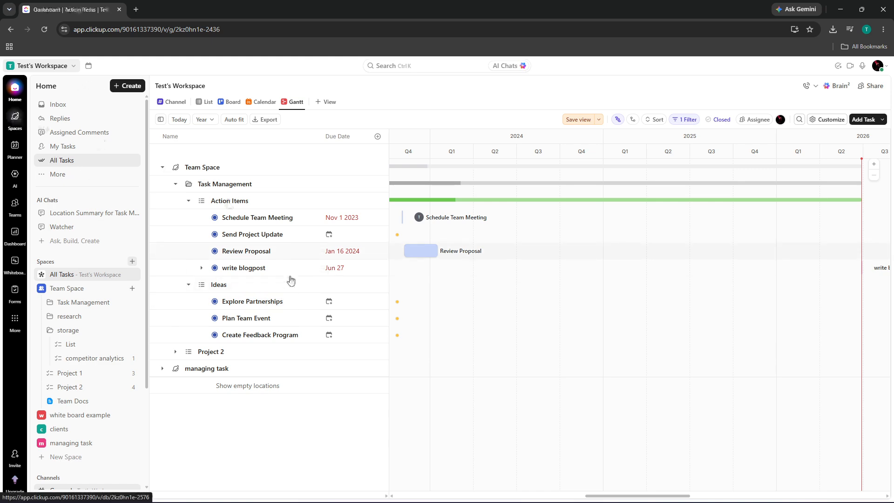